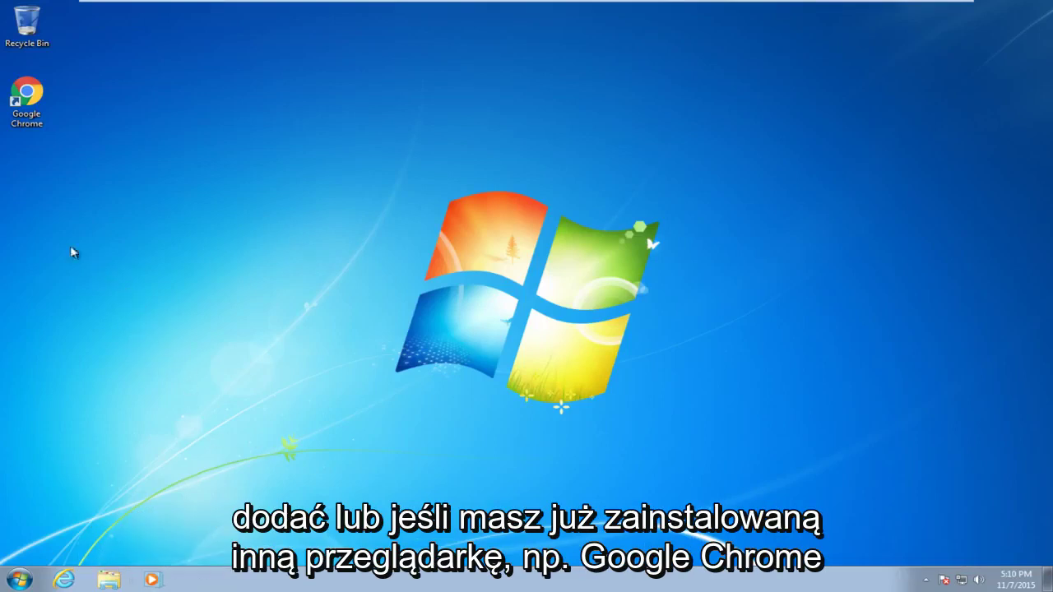
Launch Internet Explorer from the taskbar and maximize it on the Google home page
{"action": "left_click", "coordinate": [64, 581]}
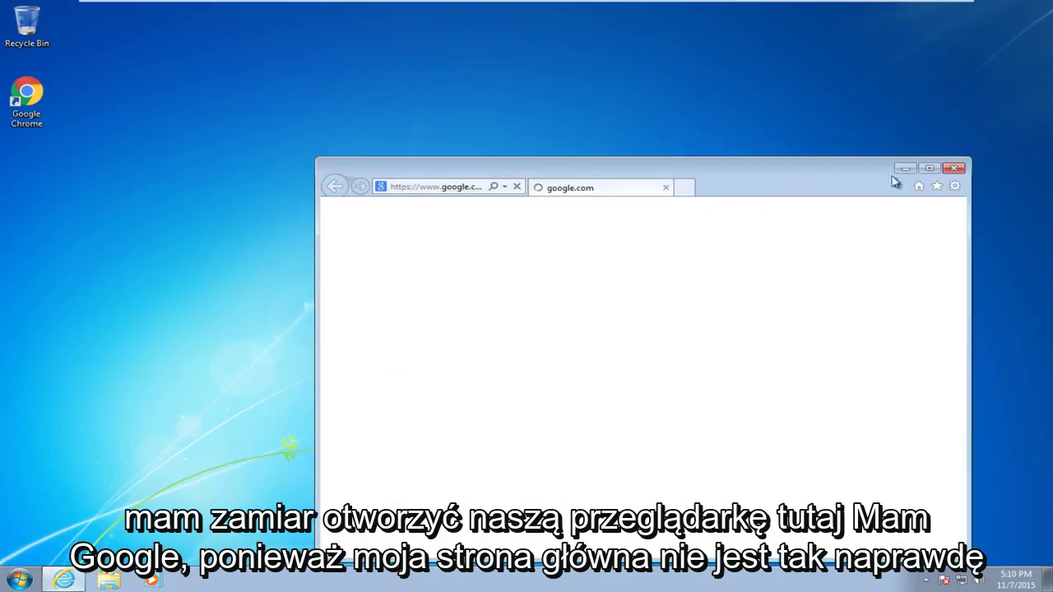
{"action": "left_click", "coordinate": [930, 168]}
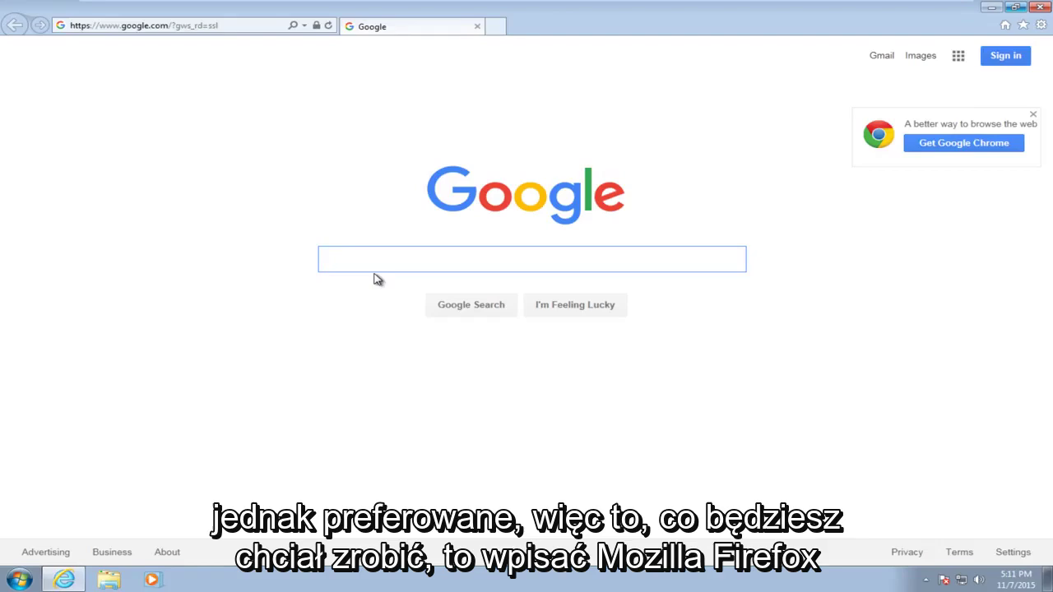
Search Google for 'mozilla firefox' and check that the first result is on mozilla.org
{"action": "type", "text": "mozi"}
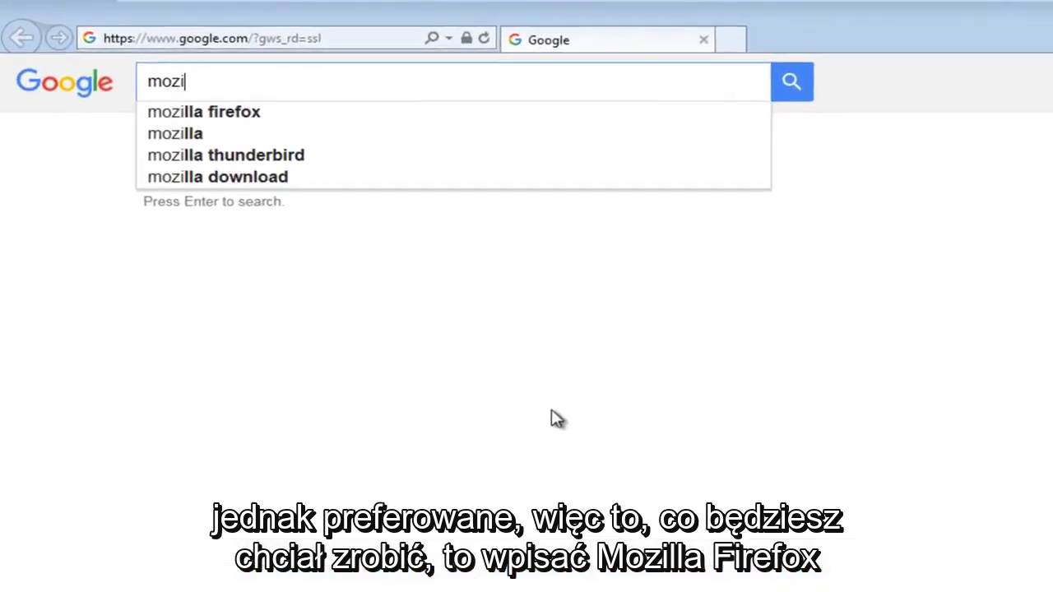
{"action": "type", "text": "l"}
{"action": "type", "text": "la f"}
{"action": "type", "text": "iref"}
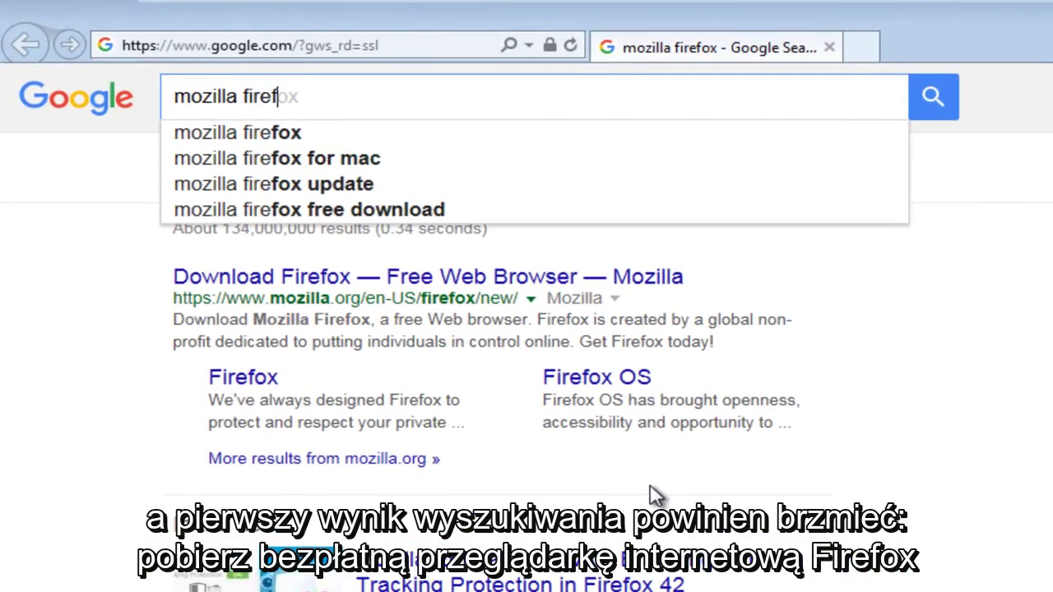
{"action": "type", "text": "ox"}
{"action": "key", "text": "Return"}
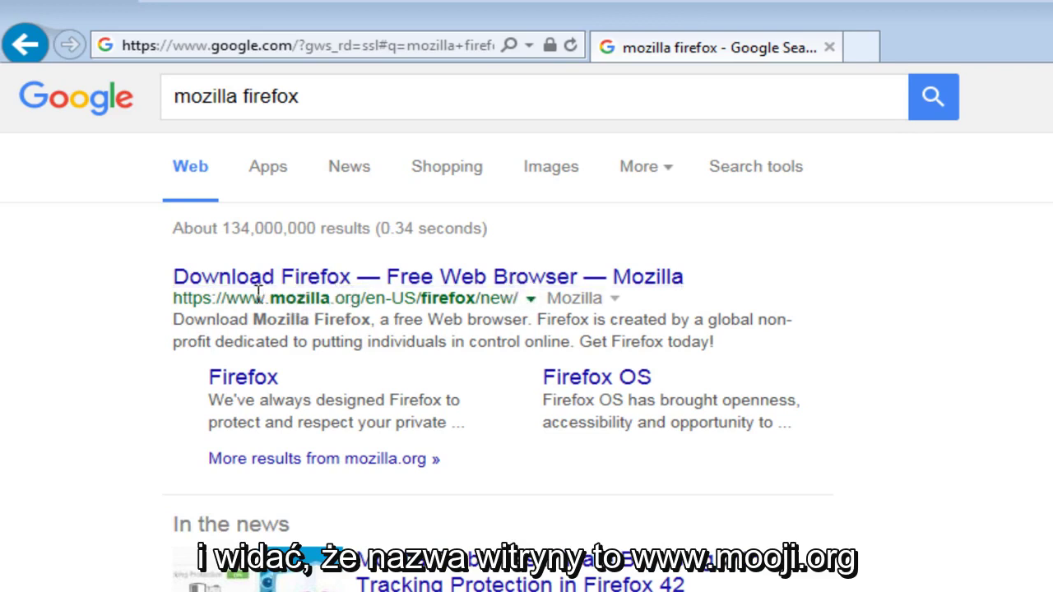
{"action": "left_click_drag", "start_coordinate": [227, 299], "coordinate": [363, 297]}
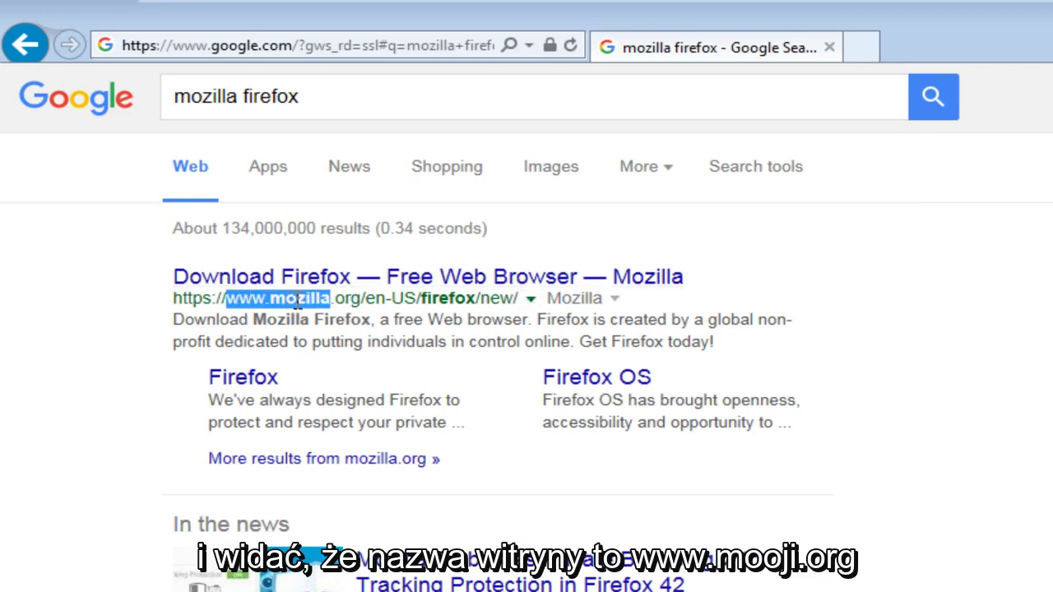
{"action": "left_click", "coordinate": [345, 303]}
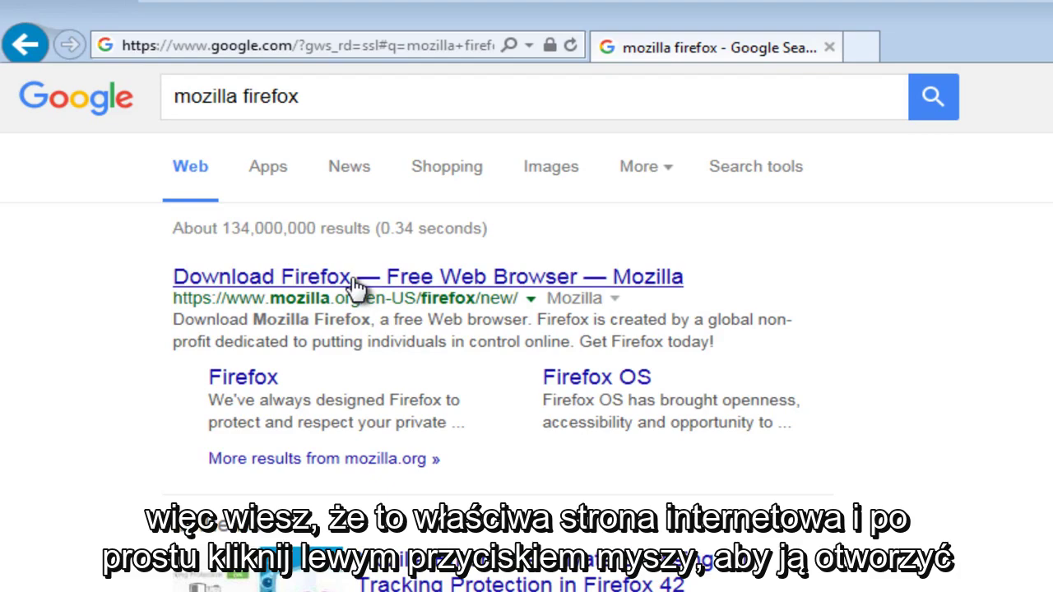
Open Mozilla's Download Firefox page, get the Free Download, and run the Firefox Stub Installer
{"action": "left_click", "coordinate": [356, 283]}
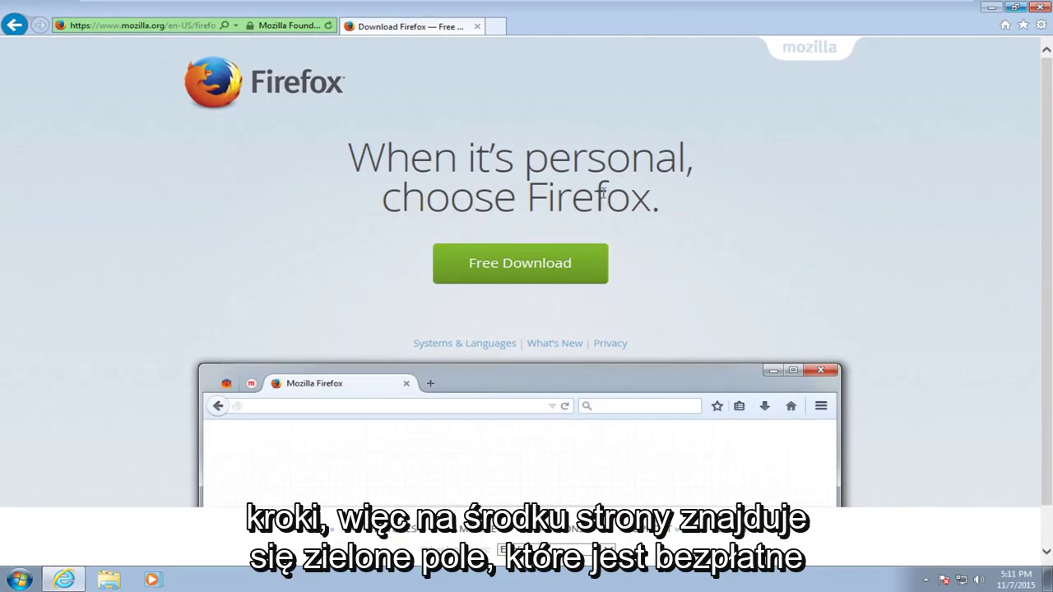
{"action": "left_click", "coordinate": [507, 273]}
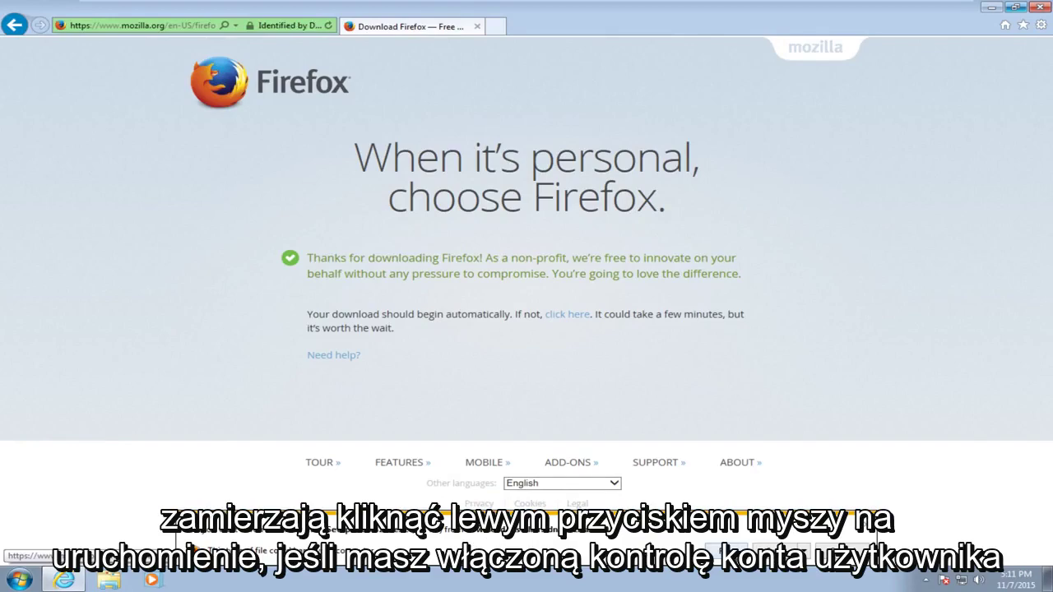
{"action": "left_click", "coordinate": [715, 549]}
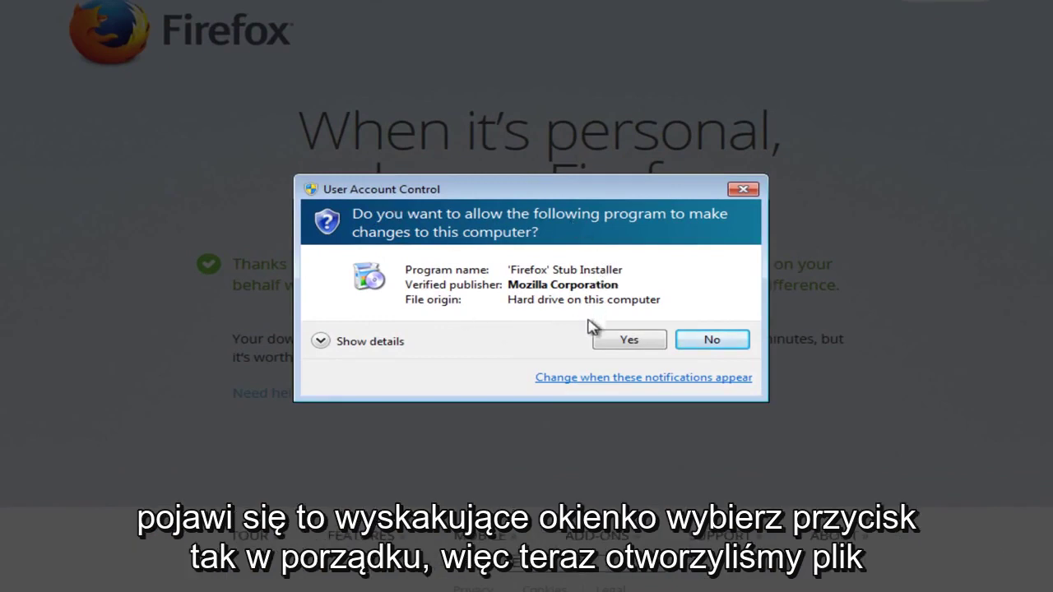
Approve the installer's UAC prompt and install Firefox without making it the default browser
{"action": "left_click", "coordinate": [621, 345]}
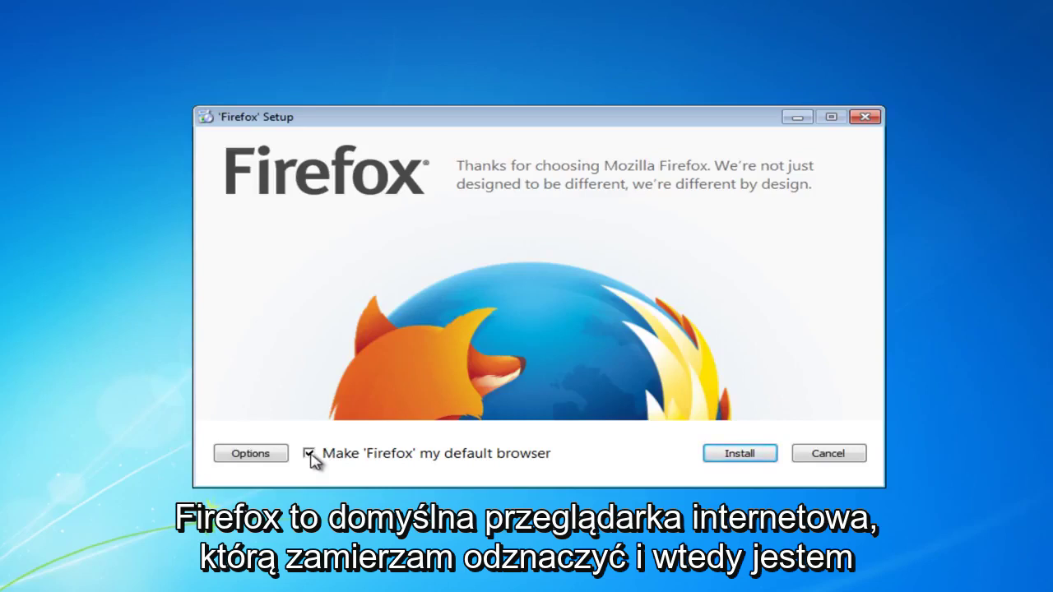
{"action": "left_click", "coordinate": [310, 453]}
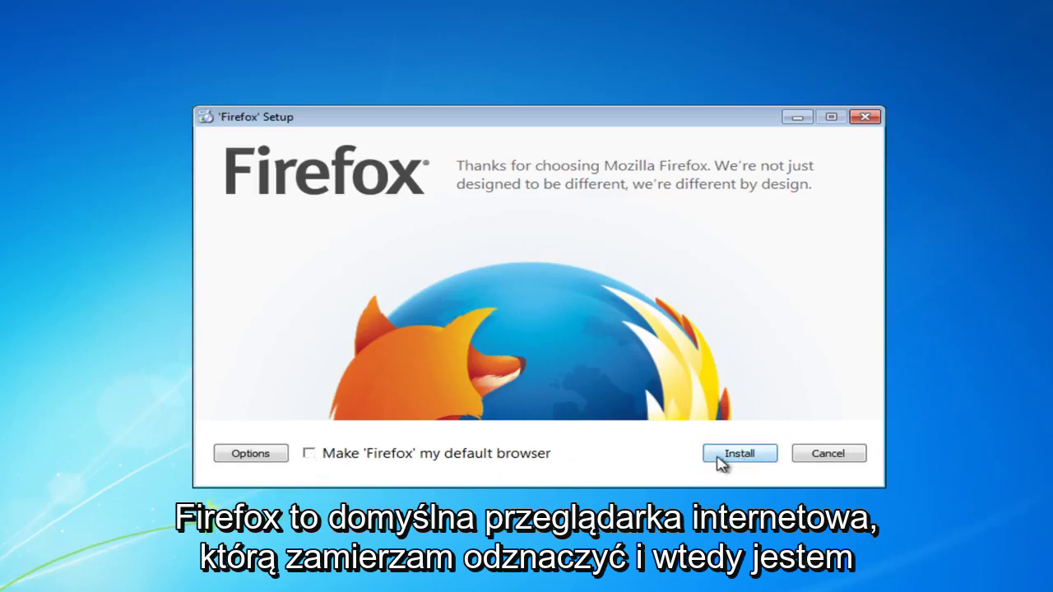
{"action": "left_click", "coordinate": [744, 459]}
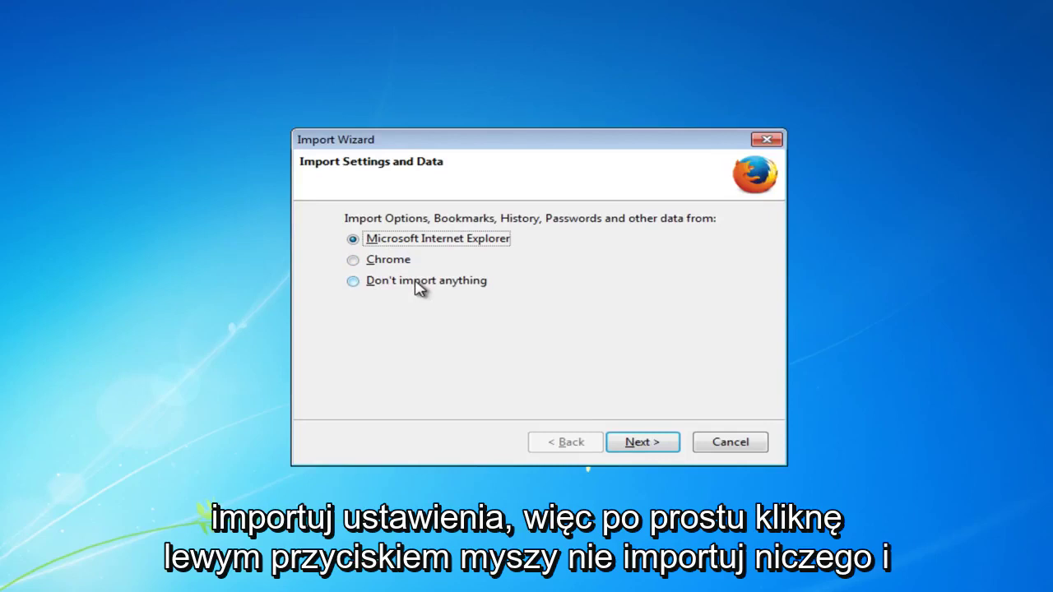
Choose 'Don't import anything' in the Import Wizard and launch Firefox
{"action": "left_click", "coordinate": [355, 282]}
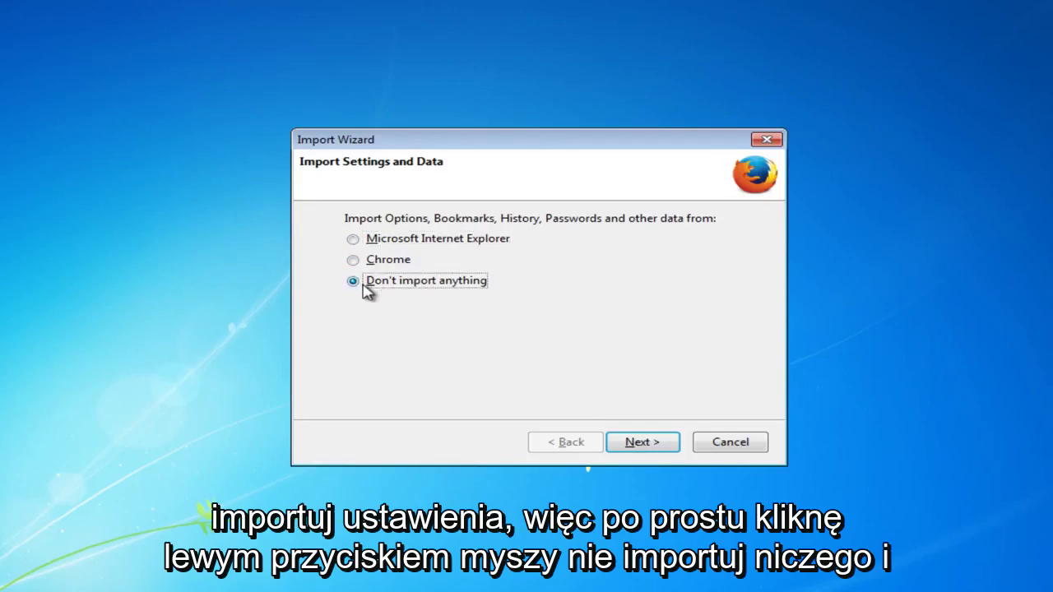
{"action": "left_click", "coordinate": [645, 445]}
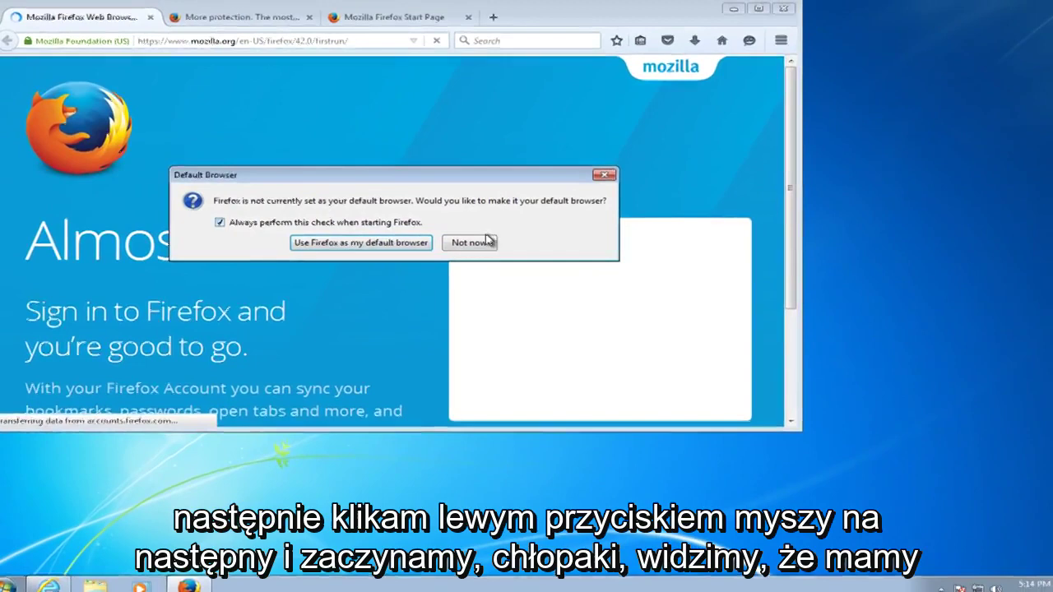
Answer Not now to the default-browser prompt, maximize Firefox, and close it with its three tabs
{"action": "left_click", "coordinate": [599, 173]}
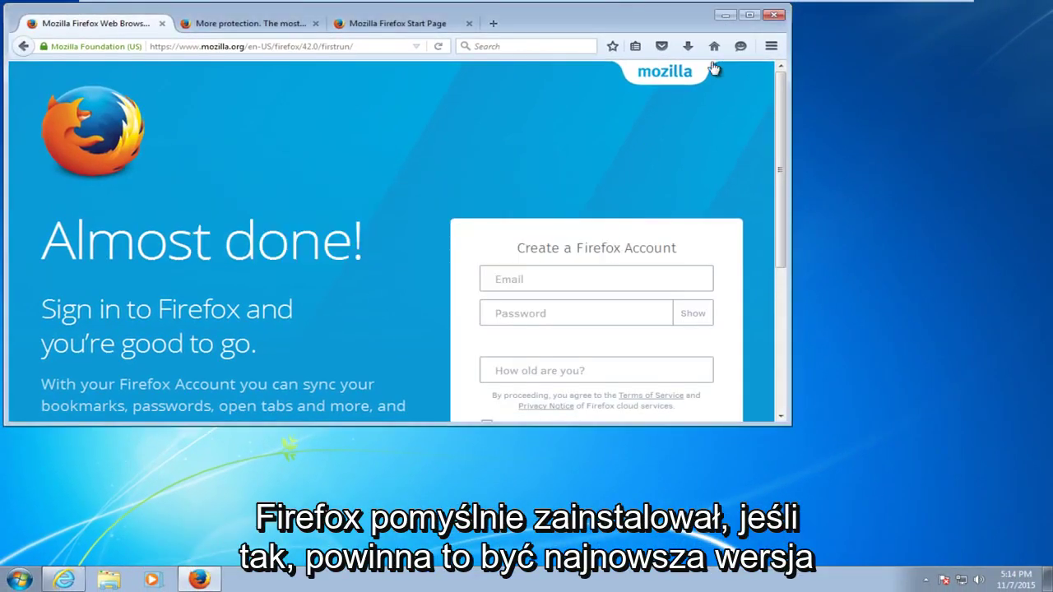
{"action": "left_click", "coordinate": [749, 14]}
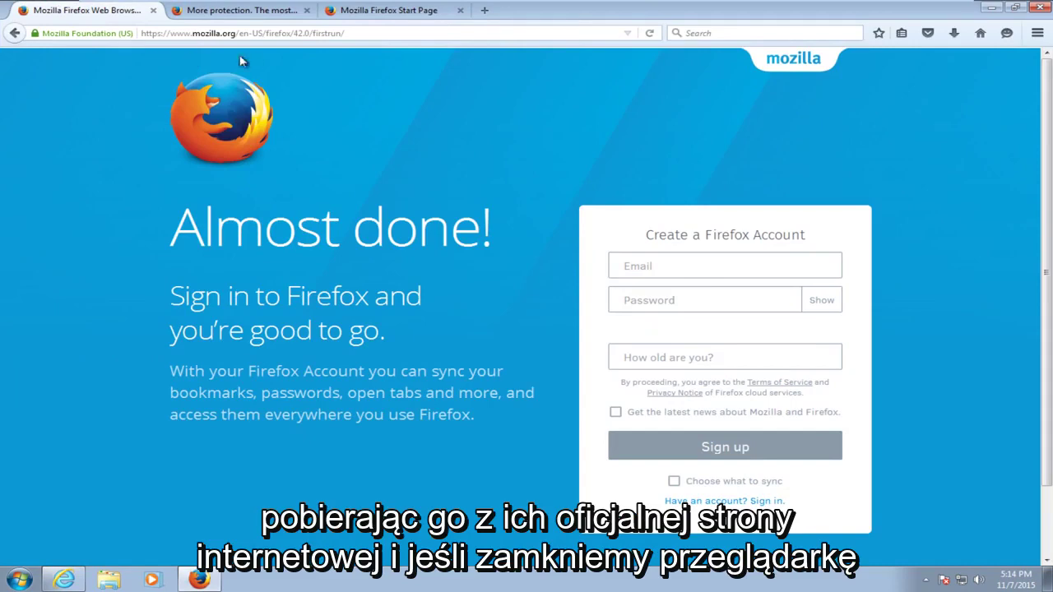
{"action": "left_click", "coordinate": [1040, 7]}
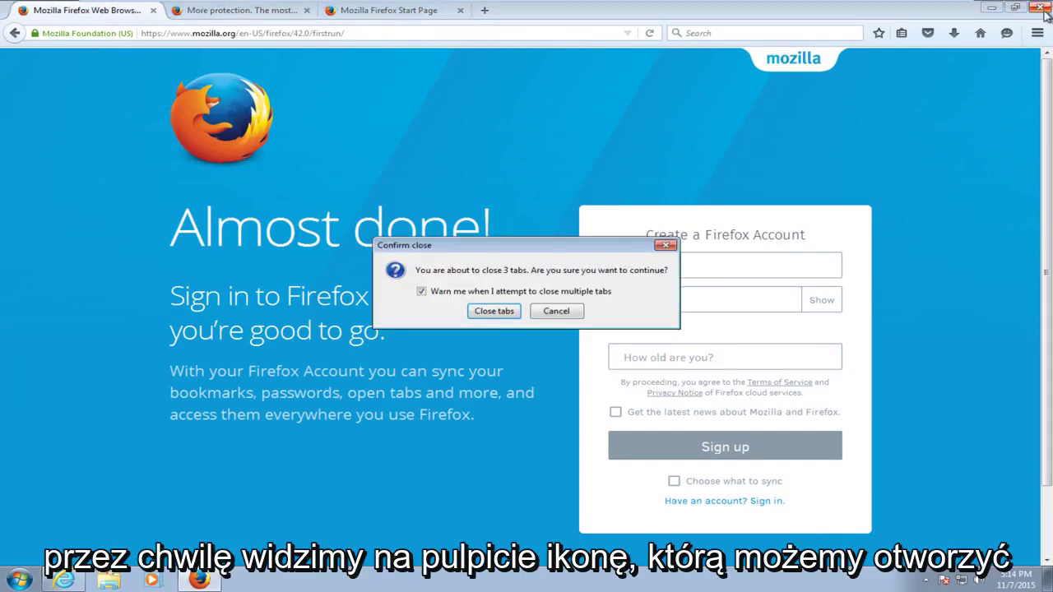
{"action": "left_click", "coordinate": [488, 312]}
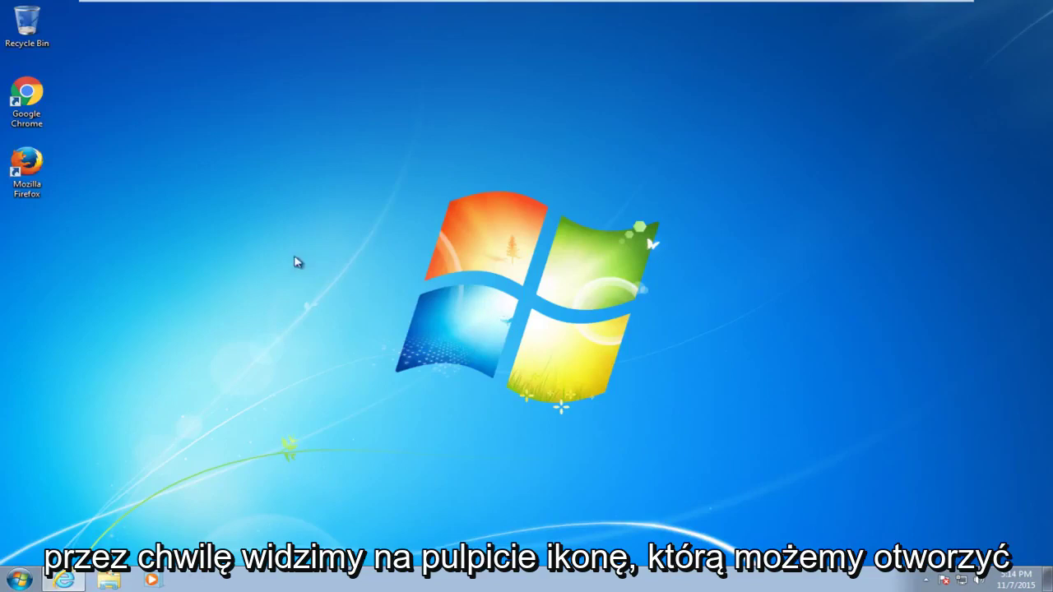
{"action": "left_click", "coordinate": [23, 169]}
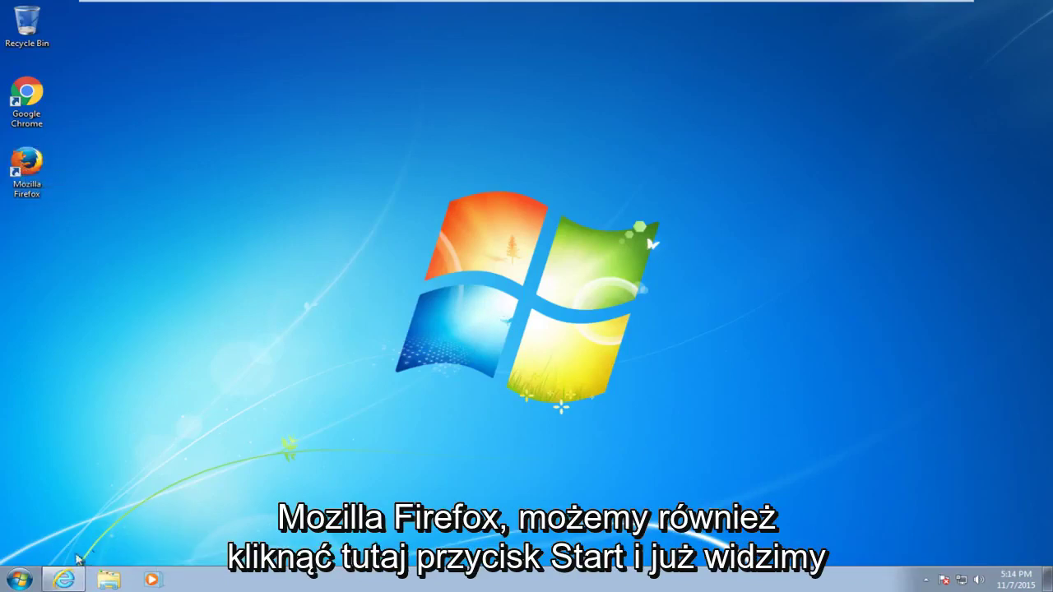
{"action": "left_click", "coordinate": [20, 579]}
{"action": "left_click", "coordinate": [20, 580]}
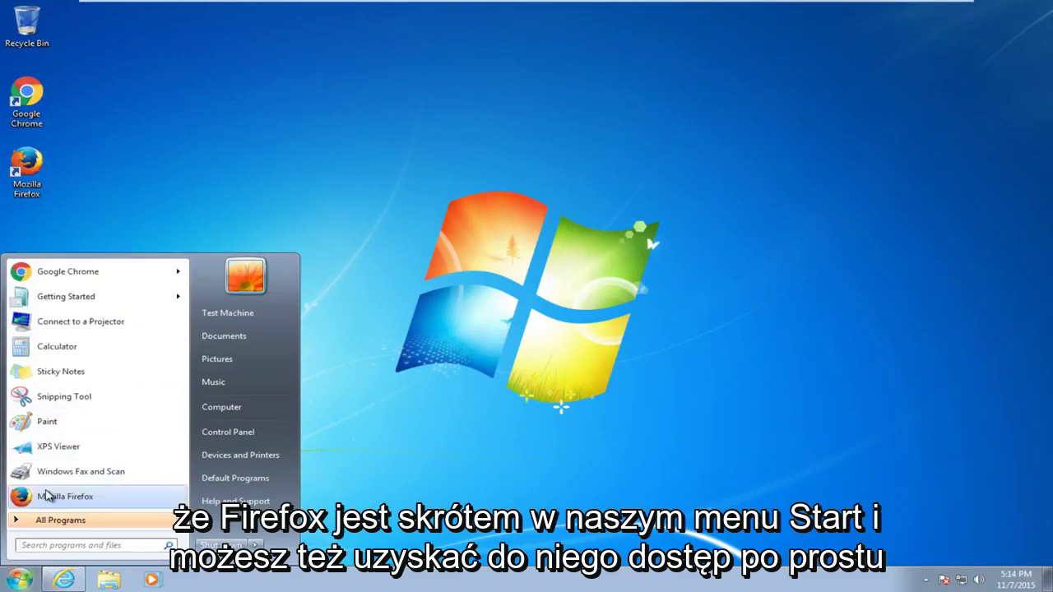
{"action": "type", "text": "fire"}
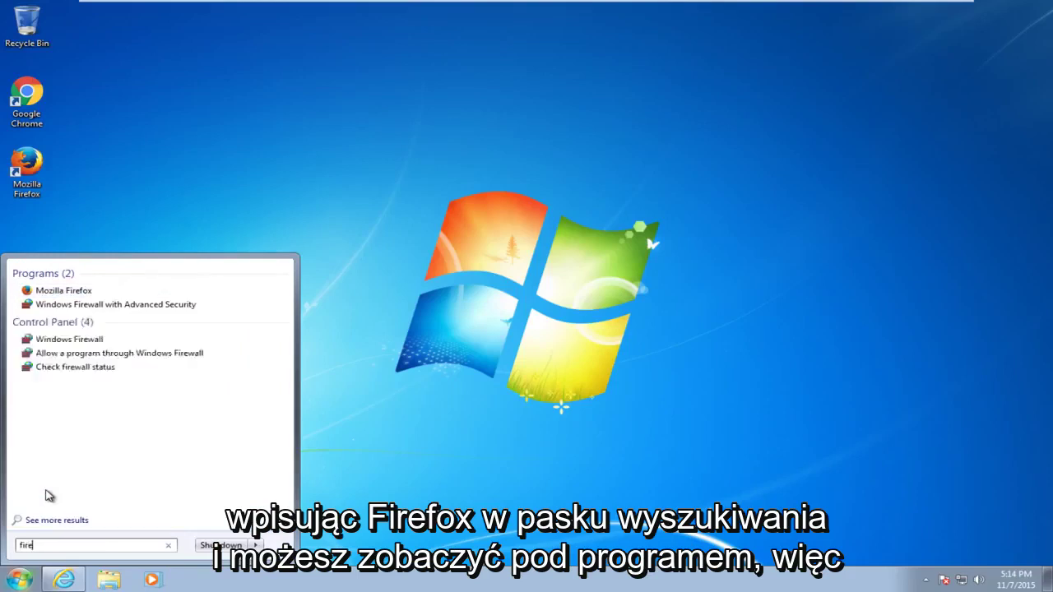
{"action": "type", "text": "fox"}
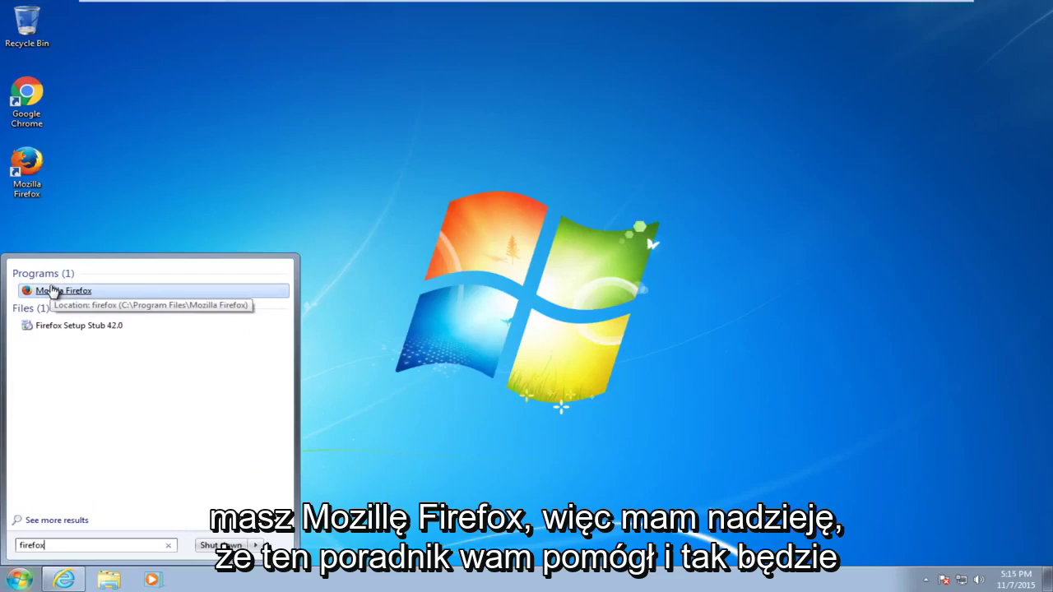
{"action": "left_click", "coordinate": [172, 218]}
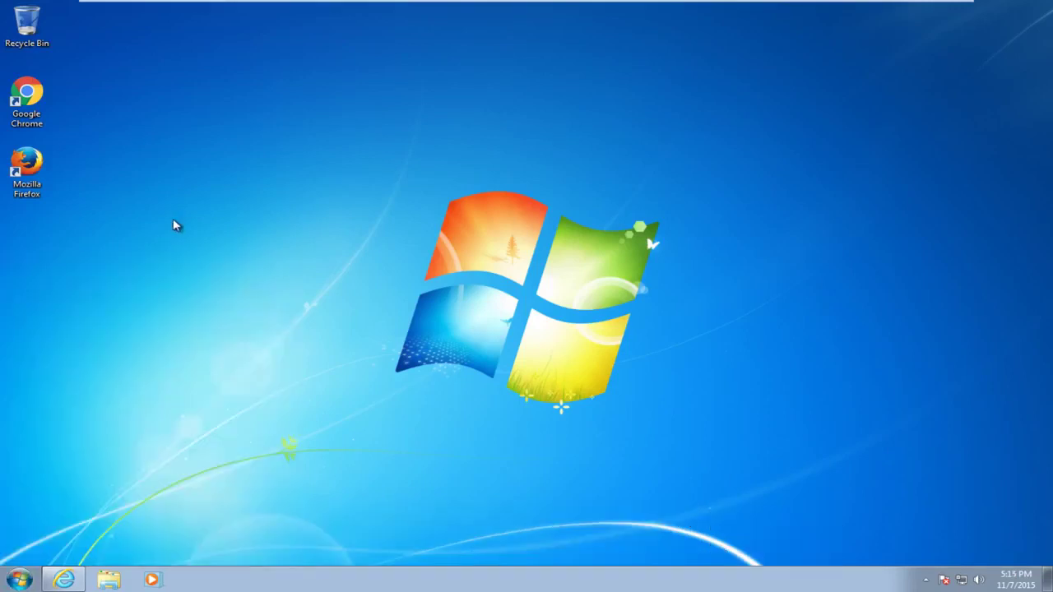